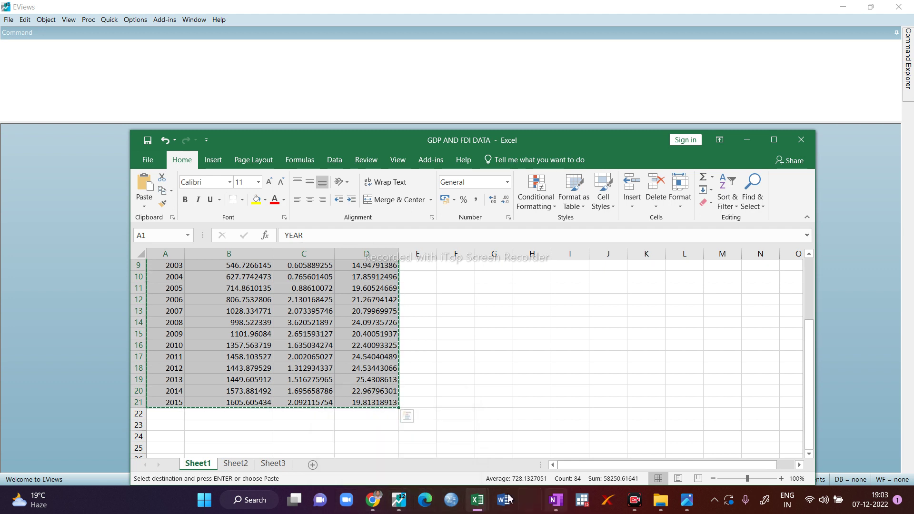
Step: Switch to EViews and paste the copied Excel data as a new workfile, keeping the default read settings and no link to the source
{"action": "left_click", "coordinate": [398, 501]}
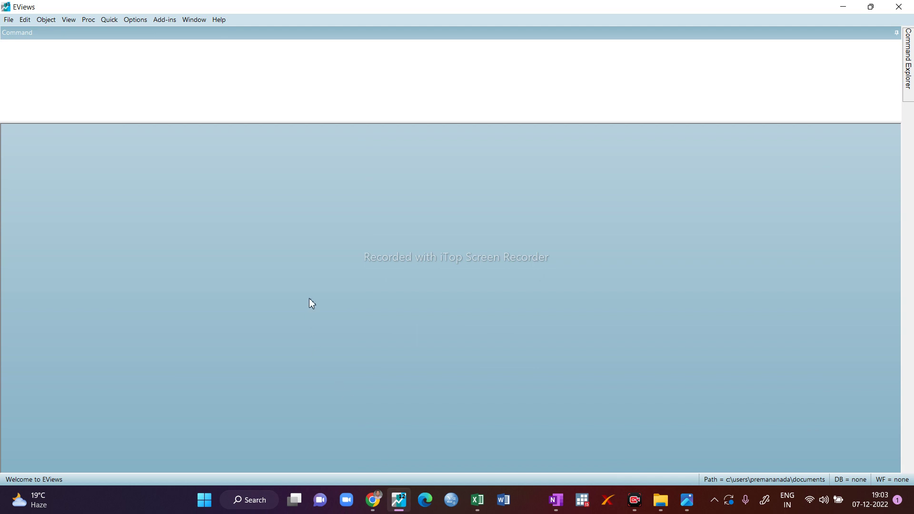
{"action": "right_click", "coordinate": [309, 298]}
{"action": "left_click", "coordinate": [334, 327]}
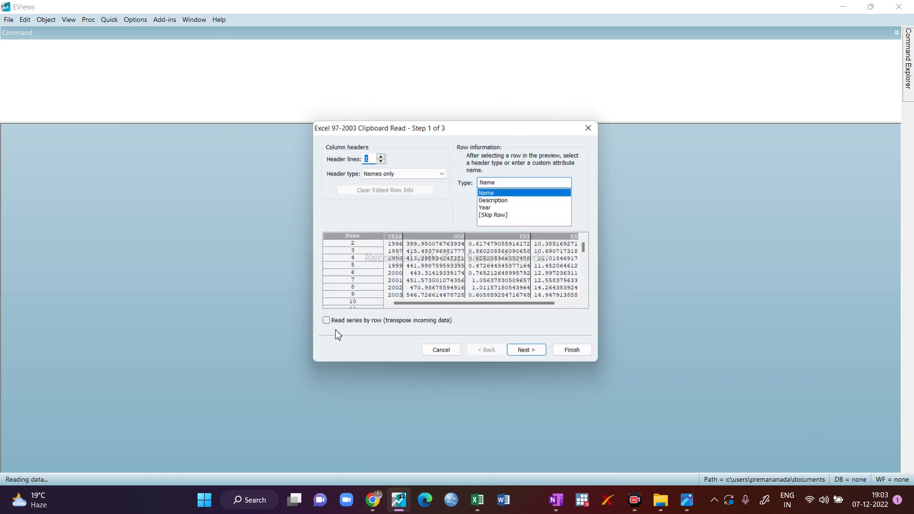
{"action": "left_click", "coordinate": [539, 357]}
{"action": "left_click", "coordinate": [538, 356]}
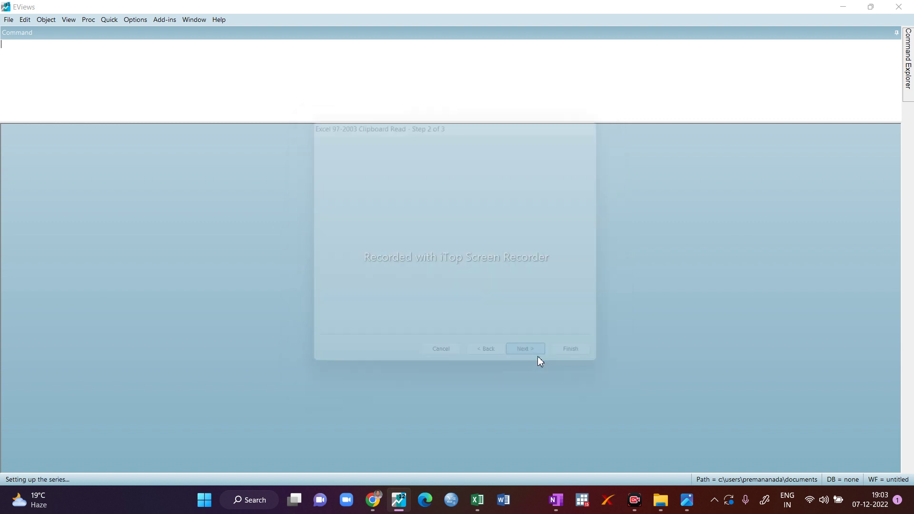
{"action": "left_click", "coordinate": [608, 357]}
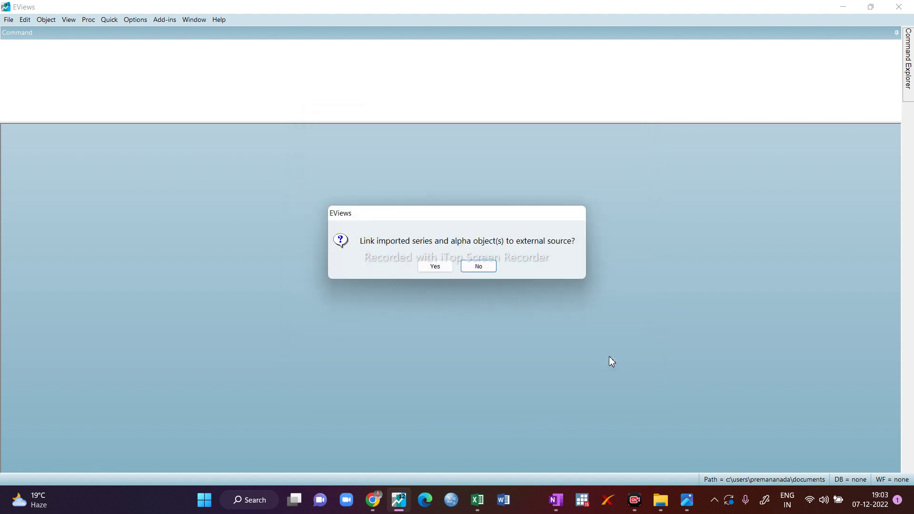
{"action": "left_click", "coordinate": [481, 266]}
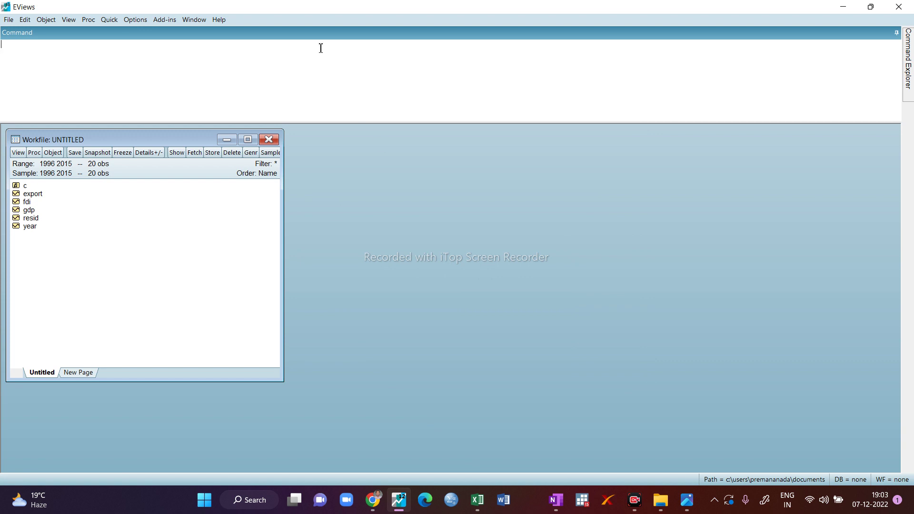
Step: Start a new equation estimation and specify the equation as "gdp C fdi export"
{"action": "left_click", "coordinate": [115, 20]}
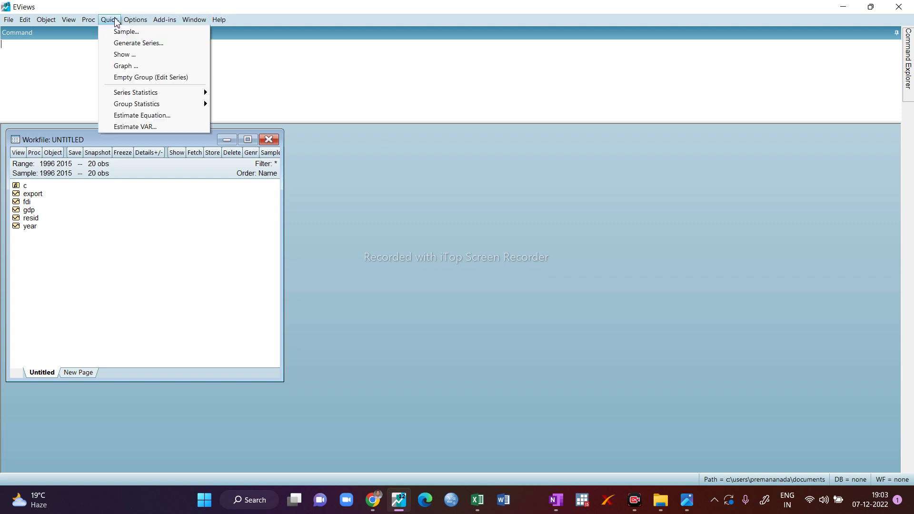
{"action": "left_click", "coordinate": [134, 116]}
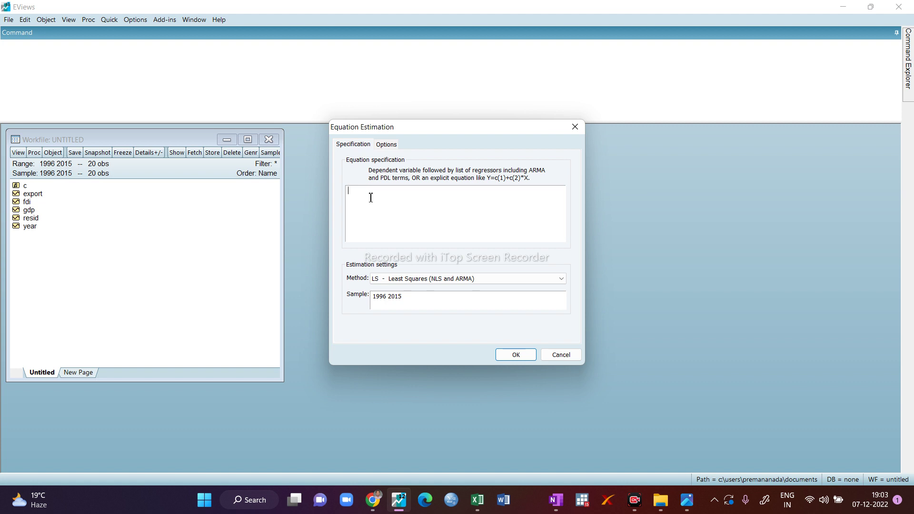
{"action": "type", "text": "GDP"}
{"action": "left_click", "coordinate": [366, 233]}
{"action": "type", "text": "FDI"}
{"action": "left_click", "coordinate": [379, 210]}
{"action": "type", "text": "EXPORT"}
{"action": "left_click", "coordinate": [394, 200]}
{"action": "left_click", "coordinate": [358, 193]}
{"action": "left_click_drag", "start_coordinate": [358, 191], "coordinate": [346, 194]}
Step: Estimate the equation with the LS - Least Squares (NLS and ARMA) method and maximize the results window
{"action": "left_click", "coordinate": [561, 281]}
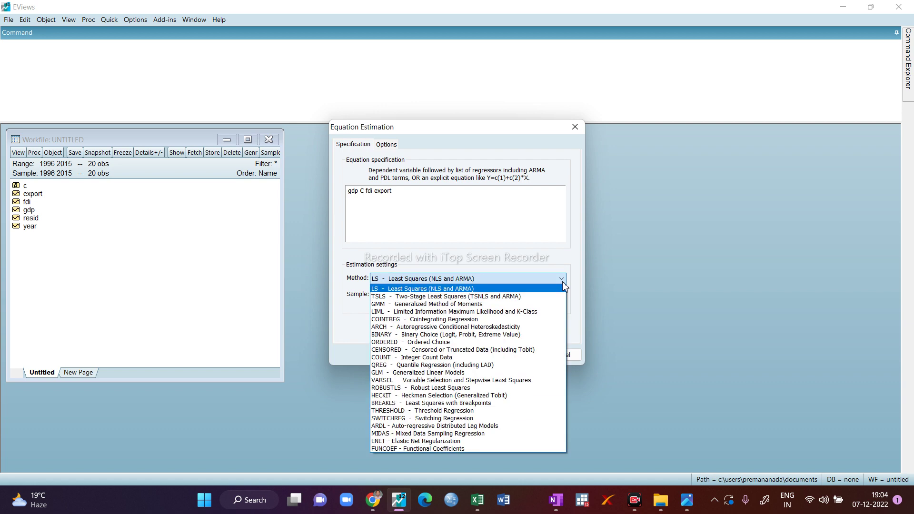
{"action": "left_click", "coordinate": [500, 288]}
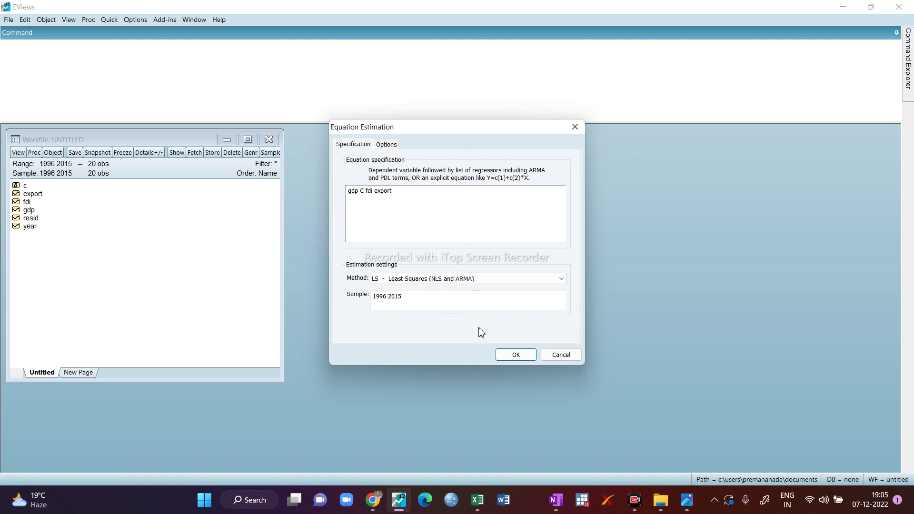
{"action": "left_click", "coordinate": [531, 356]}
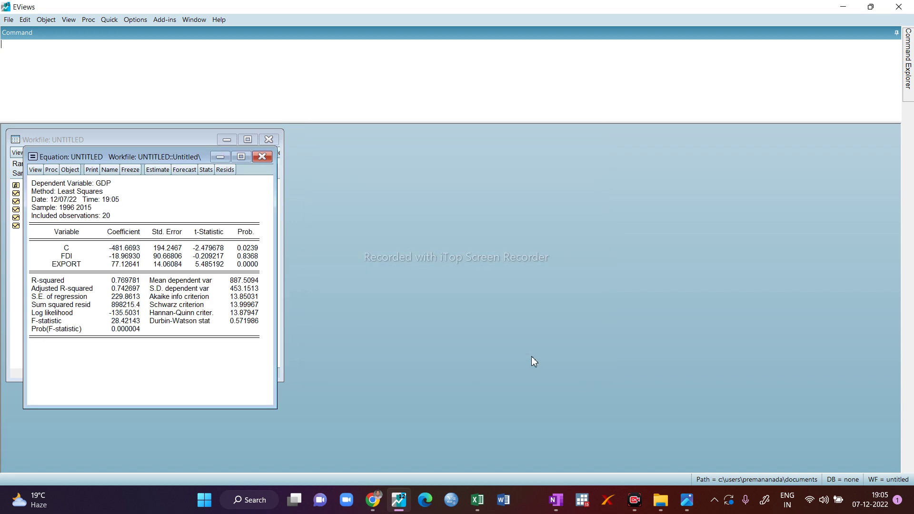
{"action": "left_click", "coordinate": [241, 157]}
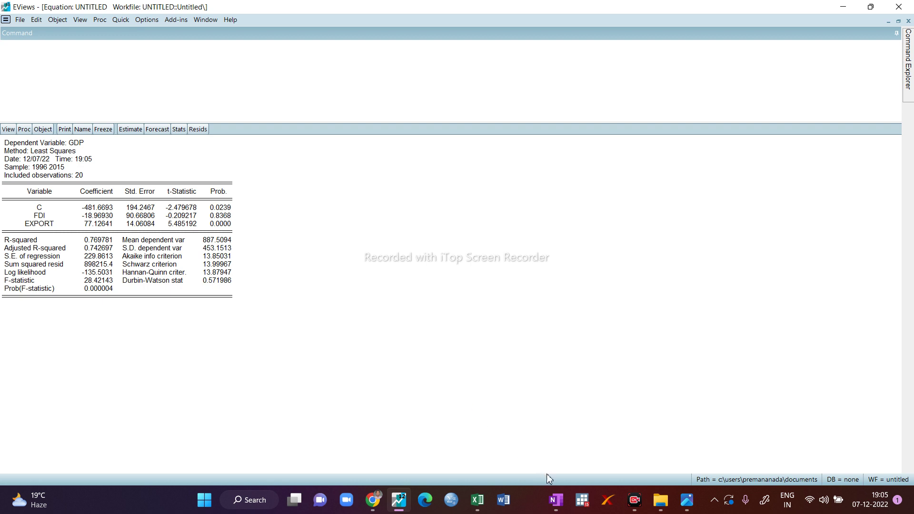
Step: Switch to OneNote, underline the FDI coefficient in the regression screenshot in red, and set the red pen to its thinnest size
{"action": "left_click", "coordinate": [556, 501]}
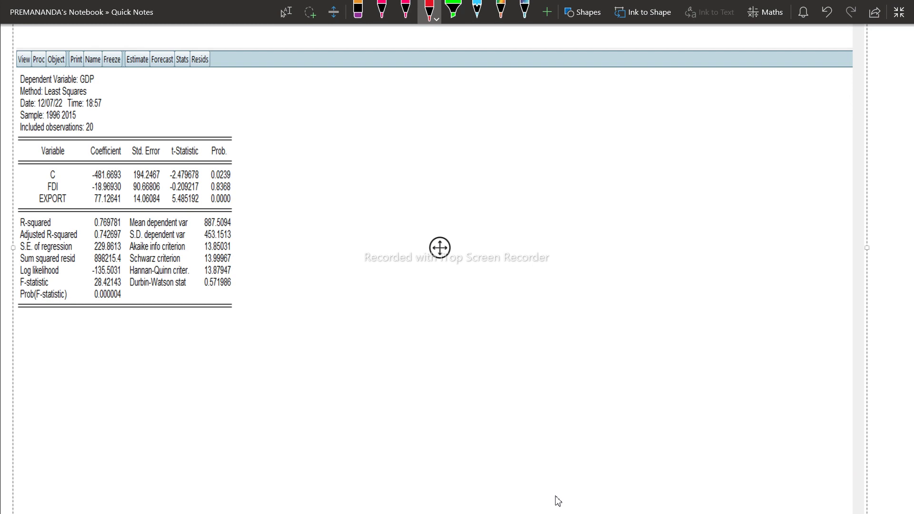
{"action": "left_click_drag", "start_coordinate": [86, 187], "coordinate": [129, 192]}
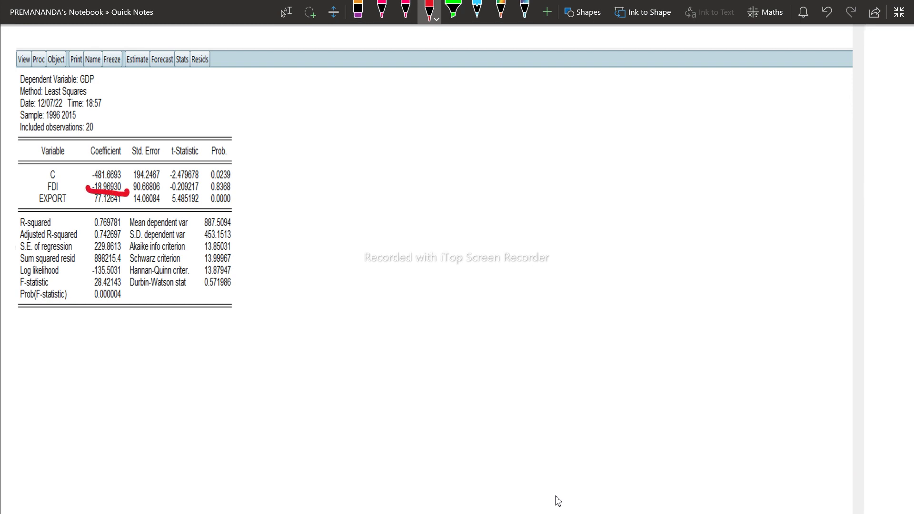
{"action": "left_click", "coordinate": [437, 18]}
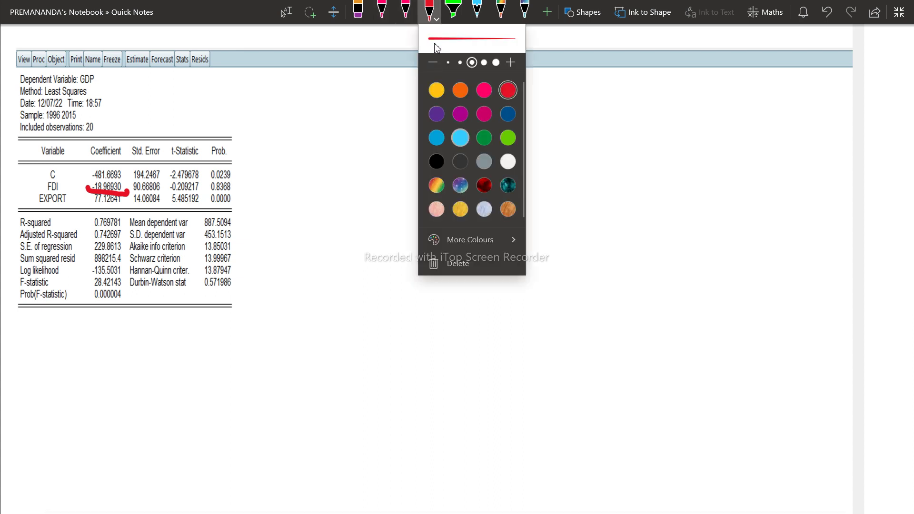
{"action": "left_click", "coordinate": [433, 62]}
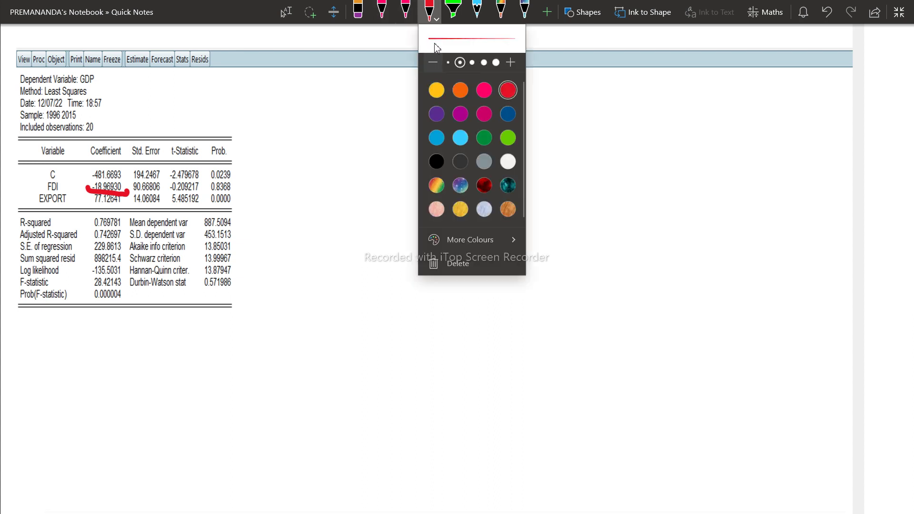
{"action": "left_click", "coordinate": [433, 62]}
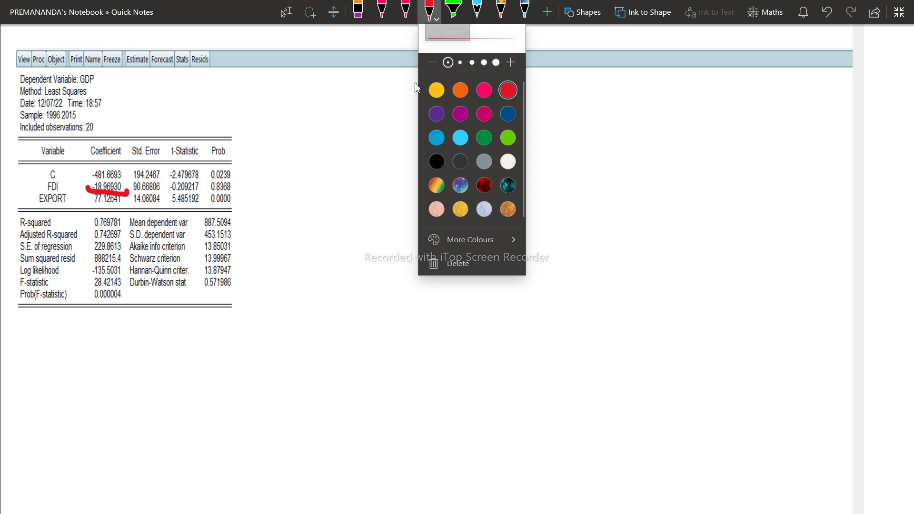
{"action": "left_click", "coordinate": [415, 88]}
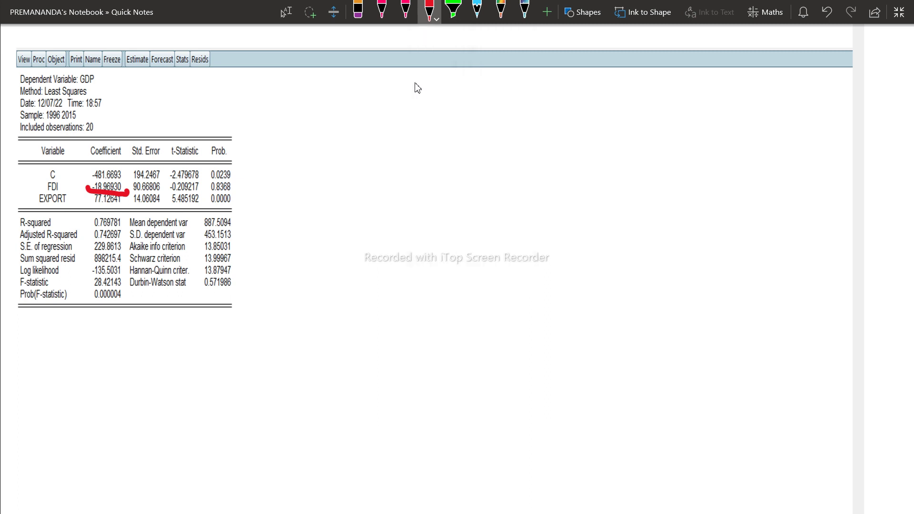
Step: Circle GDP as the dependent variable in the output and handwrite "gdp - Depend V" in the blank area beside it
{"action": "mouse_move", "coordinate": [103, 71]}
{"action": "left_mouse_down"}
{"action": "mouse_move", "coordinate": [74, 88]}
{"action": "mouse_move", "coordinate": [101, 71]}
{"action": "left_mouse_up"}
{"action": "mouse_move", "coordinate": [528, 95]}
{"action": "left_mouse_down"}
{"action": "mouse_move", "coordinate": [516, 128]}
{"action": "mouse_move", "coordinate": [558, 114]}
{"action": "left_mouse_up"}
{"action": "left_click_drag", "start_coordinate": [570, 108], "coordinate": [620, 117]}
{"action": "mouse_move", "coordinate": [608, 93]}
{"action": "left_mouse_down"}
{"action": "mouse_move", "coordinate": [620, 116]}
{"action": "mouse_move", "coordinate": [646, 101]}
{"action": "left_mouse_up"}
{"action": "mouse_move", "coordinate": [651, 93]}
{"action": "left_mouse_down"}
{"action": "mouse_move", "coordinate": [651, 126]}
{"action": "mouse_move", "coordinate": [649, 111]}
{"action": "left_mouse_up"}
{"action": "left_click_drag", "start_coordinate": [663, 110], "coordinate": [680, 107]}
{"action": "left_click_drag", "start_coordinate": [711, 86], "coordinate": [727, 84]}
{"action": "left_click_drag", "start_coordinate": [736, 97], "coordinate": [745, 99]}
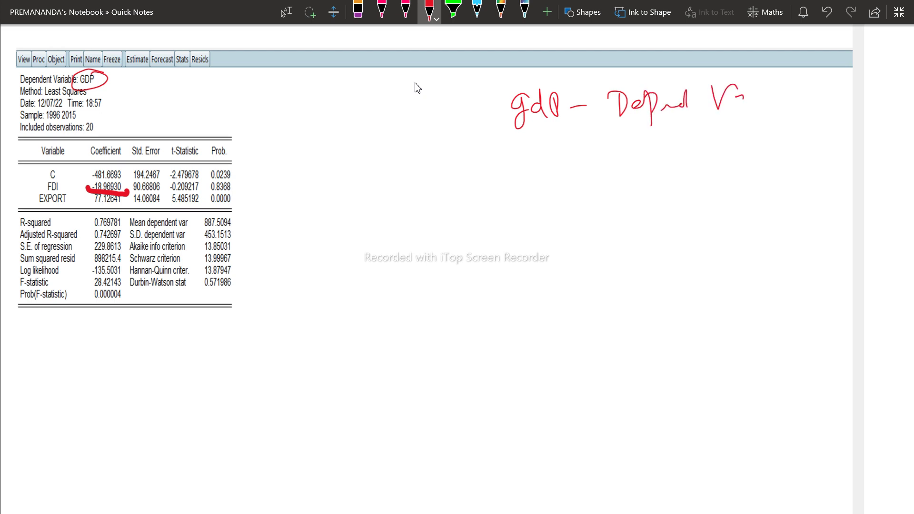
Step: Handwrite "Fdi - 1st Ind. v" below the dependent variable note
{"action": "left_click_drag", "start_coordinate": [538, 153], "coordinate": [540, 176]}
{"action": "mouse_move", "coordinate": [536, 150]}
{"action": "left_mouse_down"}
{"action": "mouse_move", "coordinate": [551, 147]}
{"action": "mouse_move", "coordinate": [553, 164]}
{"action": "left_mouse_up"}
{"action": "mouse_move", "coordinate": [565, 162]}
{"action": "left_mouse_down"}
{"action": "mouse_move", "coordinate": [567, 144]}
{"action": "mouse_move", "coordinate": [575, 168]}
{"action": "left_mouse_up"}
{"action": "left_click_drag", "start_coordinate": [601, 165], "coordinate": [646, 173]}
{"action": "mouse_move", "coordinate": [653, 151]}
{"action": "left_mouse_down"}
{"action": "mouse_move", "coordinate": [654, 175]}
{"action": "mouse_move", "coordinate": [672, 167]}
{"action": "left_mouse_up"}
{"action": "left_click_drag", "start_coordinate": [701, 153], "coordinate": [703, 172]}
{"action": "mouse_move", "coordinate": [705, 173]}
{"action": "left_mouse_down"}
{"action": "mouse_move", "coordinate": [719, 164]}
{"action": "mouse_move", "coordinate": [723, 175]}
{"action": "left_mouse_up"}
{"action": "left_click_drag", "start_coordinate": [715, 163], "coordinate": [776, 157]}
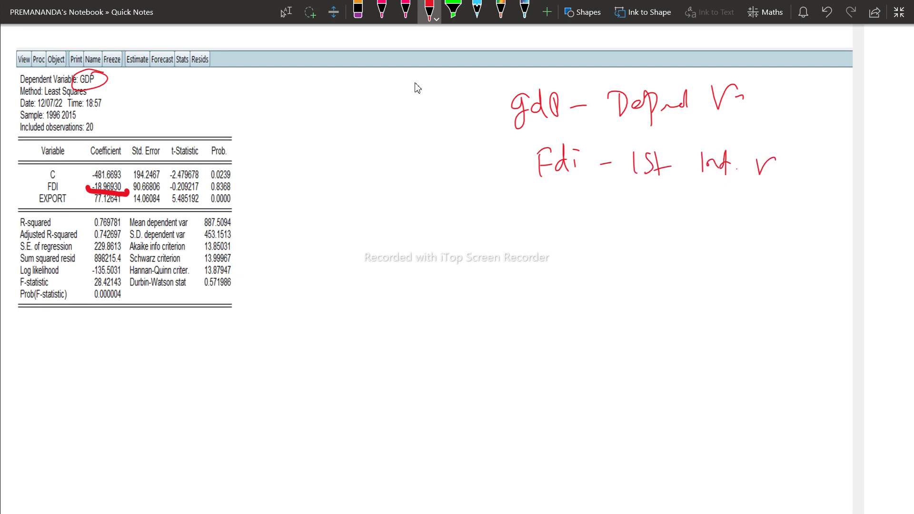
Step: Handwrite a note naming Export as the 2nd independent variable and circle both independent variable lines together
{"action": "mouse_move", "coordinate": [539, 196]}
{"action": "left_mouse_down"}
{"action": "mouse_move", "coordinate": [551, 194]}
{"action": "mouse_move", "coordinate": [548, 220]}
{"action": "left_mouse_up"}
{"action": "left_click_drag", "start_coordinate": [555, 206], "coordinate": [561, 222]}
{"action": "mouse_move", "coordinate": [572, 205]}
{"action": "left_mouse_down"}
{"action": "mouse_move", "coordinate": [576, 227]}
{"action": "mouse_move", "coordinate": [583, 216]}
{"action": "left_mouse_up"}
{"action": "left_click_drag", "start_coordinate": [583, 216], "coordinate": [596, 225]}
{"action": "left_click_drag", "start_coordinate": [587, 218], "coordinate": [603, 217]}
{"action": "left_click_drag", "start_coordinate": [610, 218], "coordinate": [654, 214]}
{"action": "left_click_drag", "start_coordinate": [650, 214], "coordinate": [696, 212]}
{"action": "mouse_move", "coordinate": [709, 209]}
{"action": "left_mouse_down"}
{"action": "mouse_move", "coordinate": [728, 193]}
{"action": "mouse_move", "coordinate": [745, 210]}
{"action": "left_mouse_up"}
{"action": "mouse_move", "coordinate": [744, 209]}
{"action": "left_mouse_down"}
{"action": "mouse_move", "coordinate": [755, 206]}
{"action": "mouse_move", "coordinate": [705, 250]}
{"action": "mouse_move", "coordinate": [762, 183]}
{"action": "left_mouse_up"}
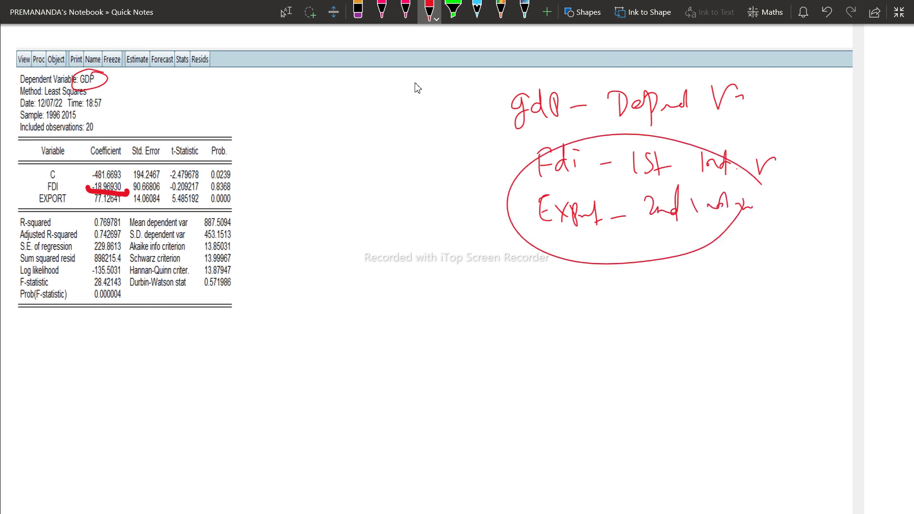
Step: Handwrite "gdp → fdi and Exp" below the circled independent variables
{"action": "mouse_move", "coordinate": [443, 274]}
{"action": "left_mouse_down"}
{"action": "mouse_move", "coordinate": [437, 305]}
{"action": "mouse_move", "coordinate": [452, 291]}
{"action": "left_mouse_up"}
{"action": "mouse_move", "coordinate": [454, 261]}
{"action": "left_mouse_down"}
{"action": "mouse_move", "coordinate": [457, 292]}
{"action": "mouse_move", "coordinate": [471, 289]}
{"action": "left_mouse_up"}
{"action": "left_click_drag", "start_coordinate": [471, 269], "coordinate": [537, 278]}
{"action": "mouse_move", "coordinate": [525, 267]}
{"action": "left_mouse_down"}
{"action": "mouse_move", "coordinate": [538, 279]}
{"action": "mouse_move", "coordinate": [524, 296]}
{"action": "left_mouse_up"}
{"action": "mouse_move", "coordinate": [593, 261]}
{"action": "left_mouse_down"}
{"action": "mouse_move", "coordinate": [585, 291]}
{"action": "mouse_move", "coordinate": [594, 284]}
{"action": "left_mouse_up"}
{"action": "mouse_move", "coordinate": [604, 274]}
{"action": "left_mouse_down"}
{"action": "mouse_move", "coordinate": [608, 259]}
{"action": "mouse_move", "coordinate": [608, 288]}
{"action": "left_mouse_up"}
{"action": "mouse_move", "coordinate": [626, 276]}
{"action": "left_mouse_down"}
{"action": "mouse_move", "coordinate": [627, 295]}
{"action": "mouse_move", "coordinate": [678, 281]}
{"action": "mouse_move", "coordinate": [678, 296]}
{"action": "left_mouse_up"}
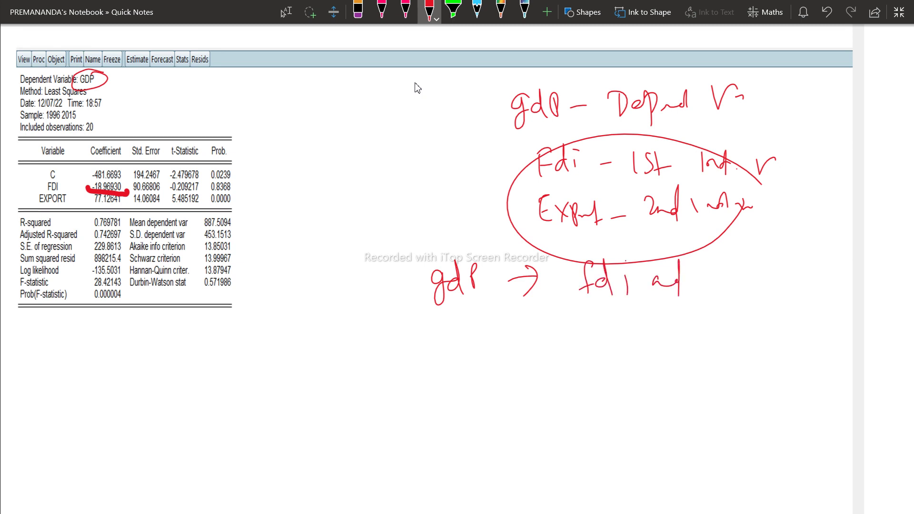
{"action": "left_click_drag", "start_coordinate": [731, 269], "coordinate": [727, 299]}
{"action": "mouse_move", "coordinate": [724, 281]}
{"action": "left_mouse_down"}
{"action": "mouse_move", "coordinate": [741, 278]}
{"action": "mouse_move", "coordinate": [750, 298]}
{"action": "mouse_move", "coordinate": [767, 285]}
{"action": "left_mouse_up"}
Step: Handwrite the regression equation y = α + β1x1 + β2x2 + εt under the gdp relationship note
{"action": "mouse_move", "coordinate": [458, 320]}
{"action": "left_mouse_down"}
{"action": "mouse_move", "coordinate": [479, 318]}
{"action": "mouse_move", "coordinate": [463, 365]}
{"action": "left_mouse_up"}
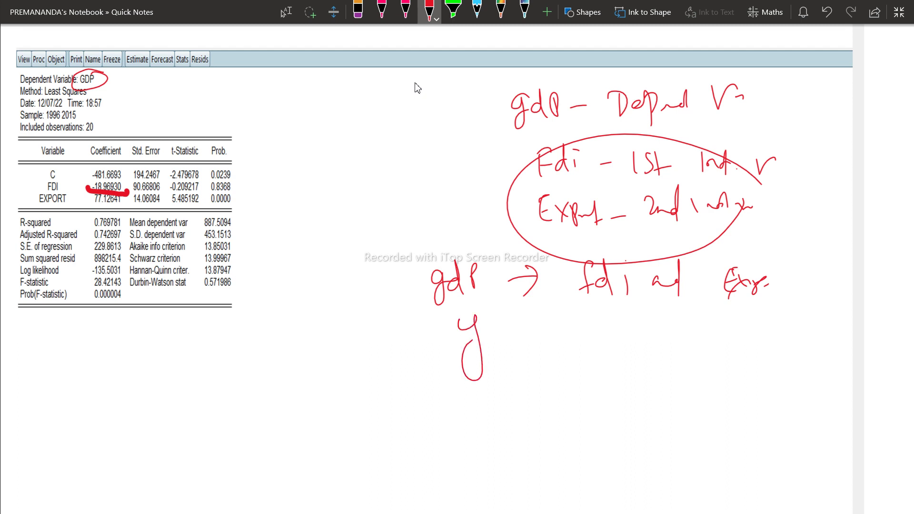
{"action": "left_click_drag", "start_coordinate": [503, 335], "coordinate": [514, 332]}
{"action": "left_click_drag", "start_coordinate": [510, 346], "coordinate": [576, 352]}
{"action": "left_click_drag", "start_coordinate": [584, 338], "coordinate": [601, 335]}
{"action": "mouse_move", "coordinate": [594, 324]}
{"action": "left_mouse_down"}
{"action": "mouse_move", "coordinate": [591, 344]}
{"action": "mouse_move", "coordinate": [615, 343]}
{"action": "mouse_move", "coordinate": [619, 366]}
{"action": "left_mouse_up"}
{"action": "left_click_drag", "start_coordinate": [624, 333], "coordinate": [633, 350]}
{"action": "mouse_move", "coordinate": [638, 327]}
{"action": "left_mouse_down"}
{"action": "mouse_move", "coordinate": [650, 338]}
{"action": "mouse_move", "coordinate": [642, 347]}
{"action": "left_mouse_up"}
{"action": "mouse_move", "coordinate": [661, 327]}
{"action": "left_mouse_down"}
{"action": "mouse_move", "coordinate": [661, 344]}
{"action": "mouse_move", "coordinate": [688, 327]}
{"action": "left_mouse_up"}
{"action": "mouse_move", "coordinate": [683, 316]}
{"action": "left_mouse_down"}
{"action": "mouse_move", "coordinate": [681, 341]}
{"action": "mouse_move", "coordinate": [699, 339]}
{"action": "left_mouse_up"}
{"action": "mouse_move", "coordinate": [699, 323]}
{"action": "left_mouse_down"}
{"action": "mouse_move", "coordinate": [714, 337]}
{"action": "mouse_move", "coordinate": [705, 354]}
{"action": "left_mouse_up"}
{"action": "mouse_move", "coordinate": [714, 339]}
{"action": "left_mouse_down"}
{"action": "mouse_move", "coordinate": [722, 352]}
{"action": "mouse_move", "coordinate": [748, 347]}
{"action": "left_mouse_up"}
{"action": "mouse_move", "coordinate": [747, 328]}
{"action": "left_mouse_down"}
{"action": "mouse_move", "coordinate": [733, 347]}
{"action": "mouse_move", "coordinate": [755, 348]}
{"action": "left_mouse_up"}
{"action": "left_click_drag", "start_coordinate": [757, 328], "coordinate": [775, 326]}
{"action": "mouse_move", "coordinate": [771, 318]}
{"action": "left_mouse_down"}
{"action": "mouse_move", "coordinate": [770, 344]}
{"action": "mouse_move", "coordinate": [800, 348]}
{"action": "left_mouse_up"}
{"action": "left_click_drag", "start_coordinate": [794, 336], "coordinate": [803, 335]}
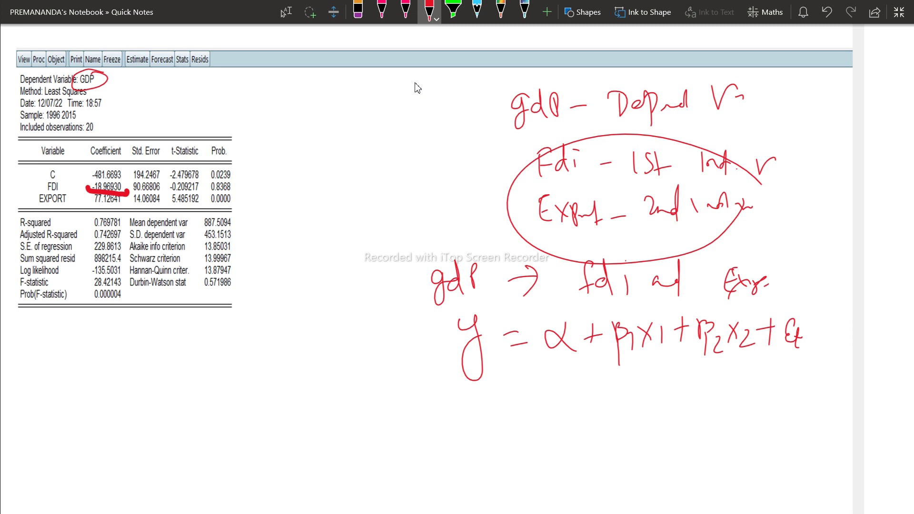
Step: Add the time subscript t to y, x1 and x2 in the handwritten equation
{"action": "mouse_move", "coordinate": [489, 360]}
{"action": "left_mouse_down"}
{"action": "mouse_move", "coordinate": [506, 372]}
{"action": "mouse_move", "coordinate": [499, 361]}
{"action": "left_mouse_up"}
{"action": "mouse_move", "coordinate": [665, 343]}
{"action": "left_mouse_down"}
{"action": "mouse_move", "coordinate": [669, 359]}
{"action": "mouse_move", "coordinate": [672, 351]}
{"action": "left_mouse_up"}
{"action": "mouse_move", "coordinate": [756, 351]}
{"action": "left_mouse_down"}
{"action": "mouse_move", "coordinate": [758, 365]}
{"action": "mouse_move", "coordinate": [774, 353]}
{"action": "left_mouse_up"}
Step: Circle y, β1, x1, β2, x2 and the error term, and draw arrows linking y, x1 and x2 to their variable notes
{"action": "mouse_move", "coordinate": [434, 332]}
{"action": "left_mouse_down"}
{"action": "mouse_move", "coordinate": [495, 378]}
{"action": "mouse_move", "coordinate": [445, 324]}
{"action": "left_mouse_up"}
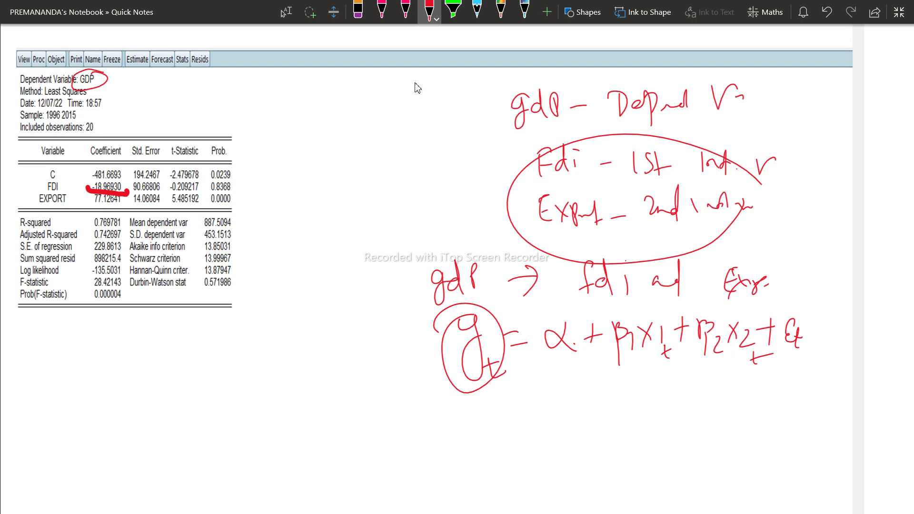
{"action": "mouse_move", "coordinate": [442, 351]}
{"action": "left_mouse_down"}
{"action": "mouse_move", "coordinate": [427, 135]}
{"action": "mouse_move", "coordinate": [424, 180]}
{"action": "left_mouse_up"}
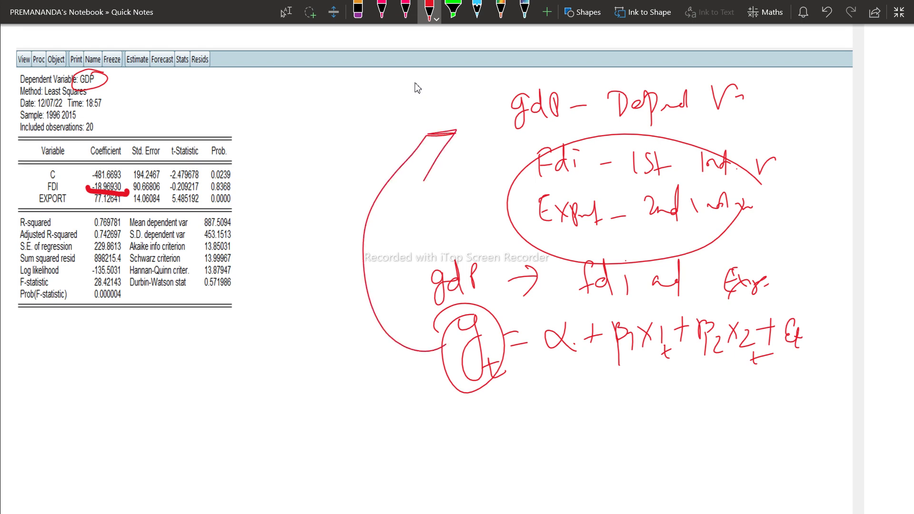
{"action": "mouse_move", "coordinate": [624, 310]}
{"action": "left_mouse_down"}
{"action": "mouse_move", "coordinate": [631, 363]}
{"action": "mouse_move", "coordinate": [610, 312]}
{"action": "left_mouse_up"}
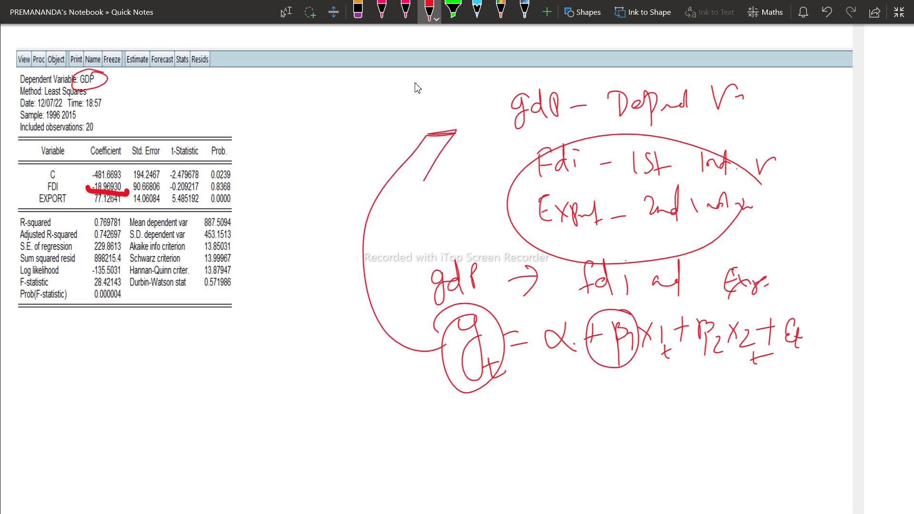
{"action": "mouse_move", "coordinate": [657, 307]}
{"action": "left_mouse_down"}
{"action": "mouse_move", "coordinate": [633, 353]}
{"action": "mouse_move", "coordinate": [669, 356]}
{"action": "left_mouse_up"}
{"action": "mouse_move", "coordinate": [662, 315]}
{"action": "left_mouse_down"}
{"action": "mouse_move", "coordinate": [723, 156]}
{"action": "mouse_move", "coordinate": [656, 132]}
{"action": "mouse_move", "coordinate": [640, 155]}
{"action": "mouse_move", "coordinate": [659, 178]}
{"action": "left_mouse_up"}
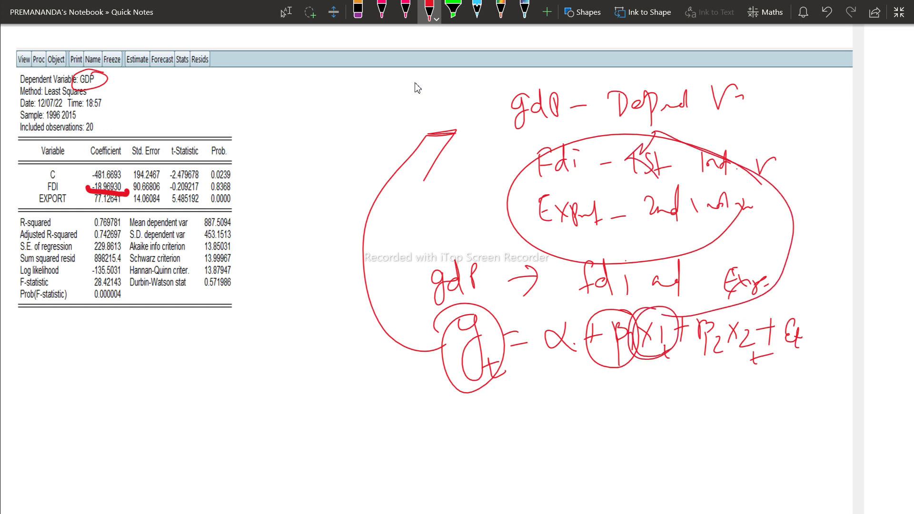
{"action": "mouse_move", "coordinate": [757, 309]}
{"action": "left_mouse_down"}
{"action": "mouse_move", "coordinate": [714, 352]}
{"action": "mouse_move", "coordinate": [817, 257]}
{"action": "mouse_move", "coordinate": [636, 217]}
{"action": "left_mouse_up"}
{"action": "mouse_move", "coordinate": [694, 303]}
{"action": "left_mouse_down"}
{"action": "mouse_move", "coordinate": [733, 333]}
{"action": "mouse_move", "coordinate": [714, 298]}
{"action": "left_mouse_up"}
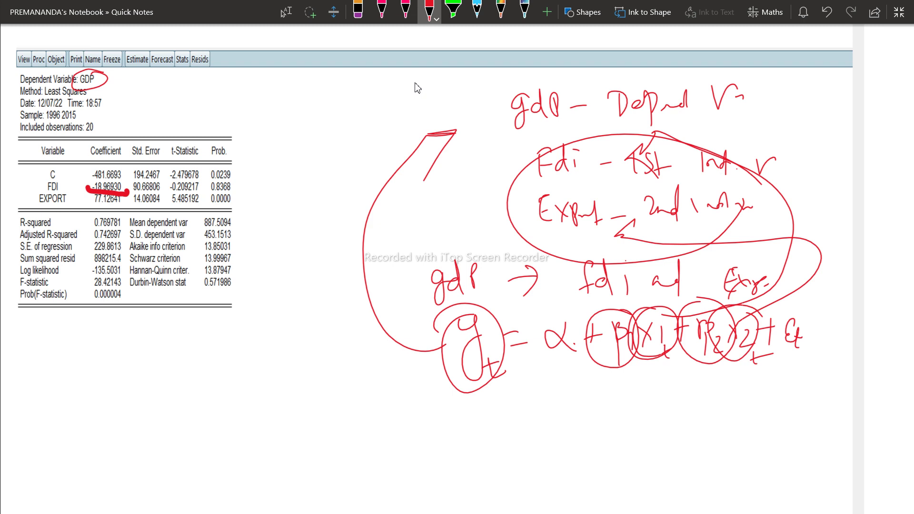
{"action": "mouse_move", "coordinate": [795, 307]}
{"action": "left_mouse_down"}
{"action": "mouse_move", "coordinate": [812, 323]}
{"action": "mouse_move", "coordinate": [776, 308]}
{"action": "left_mouse_up"}
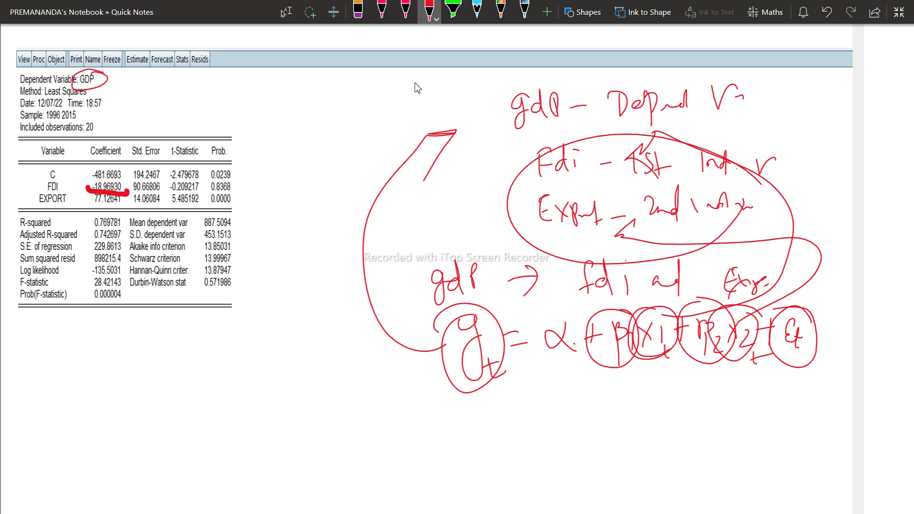
Step: Circle the FDI and EXPORT coefficients and their probabilities in the regression output
{"action": "mouse_move", "coordinate": [37, 179]}
{"action": "left_mouse_down"}
{"action": "mouse_move", "coordinate": [38, 192]}
{"action": "mouse_move", "coordinate": [103, 186]}
{"action": "mouse_move", "coordinate": [91, 175]}
{"action": "mouse_move", "coordinate": [85, 204]}
{"action": "mouse_move", "coordinate": [87, 188]}
{"action": "left_mouse_up"}
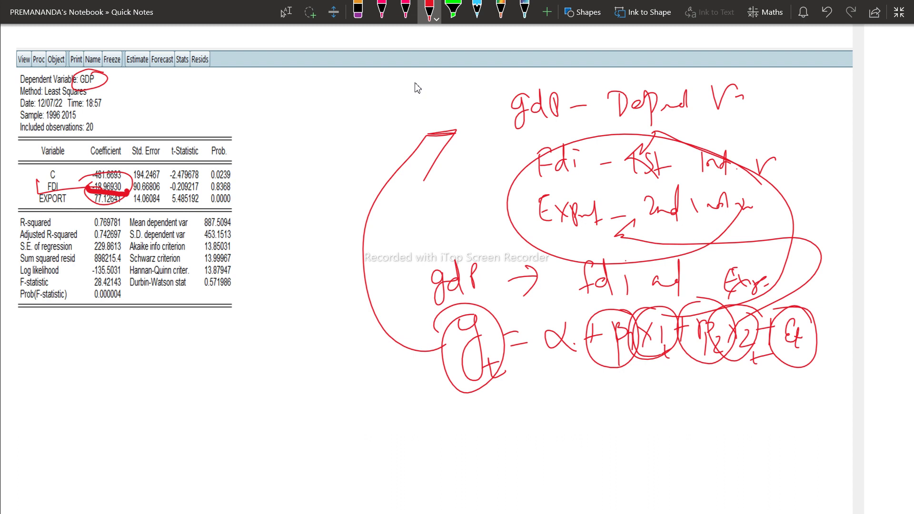
{"action": "mouse_move", "coordinate": [85, 205]}
{"action": "left_mouse_down"}
{"action": "mouse_move", "coordinate": [135, 198]}
{"action": "mouse_move", "coordinate": [80, 199]}
{"action": "left_mouse_up"}
{"action": "mouse_move", "coordinate": [234, 180]}
{"action": "left_mouse_down"}
{"action": "mouse_move", "coordinate": [207, 179]}
{"action": "mouse_move", "coordinate": [204, 191]}
{"action": "mouse_move", "coordinate": [241, 185]}
{"action": "left_mouse_up"}
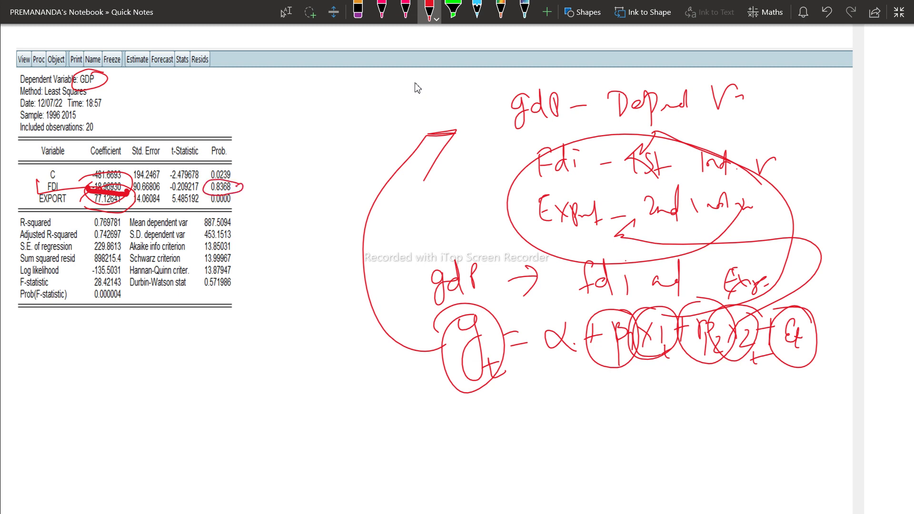
{"action": "mouse_move", "coordinate": [242, 191]}
{"action": "left_mouse_down"}
{"action": "mouse_move", "coordinate": [209, 208]}
{"action": "mouse_move", "coordinate": [242, 193]}
{"action": "left_mouse_up"}
Step: Box the R-squared value and draw marks from it to the explanatory variables in the regression table
{"action": "mouse_move", "coordinate": [85, 229]}
{"action": "left_mouse_down"}
{"action": "mouse_move", "coordinate": [125, 228]}
{"action": "mouse_move", "coordinate": [85, 218]}
{"action": "left_mouse_up"}
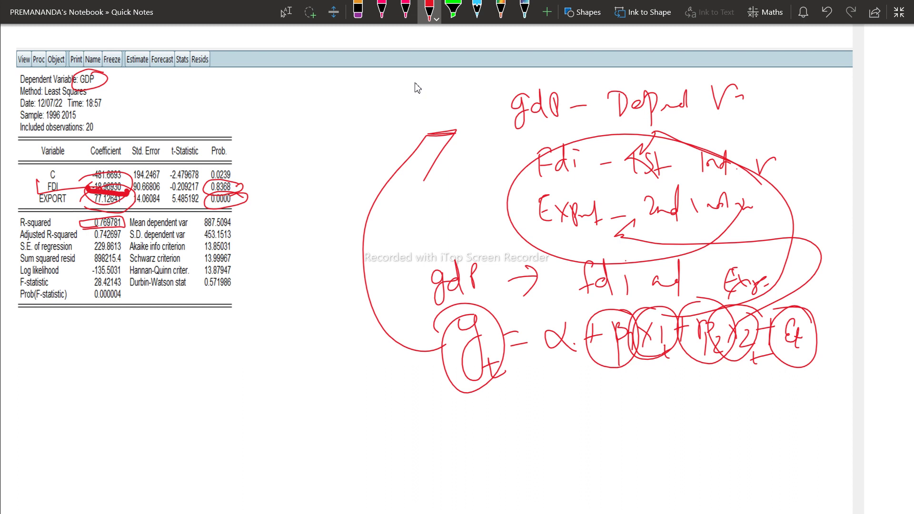
{"action": "left_click_drag", "start_coordinate": [3, 221], "coordinate": [41, 178]}
{"action": "mouse_move", "coordinate": [24, 174]}
{"action": "left_mouse_down"}
{"action": "mouse_move", "coordinate": [39, 178]}
{"action": "mouse_move", "coordinate": [34, 188]}
{"action": "mouse_move", "coordinate": [79, 165]}
{"action": "left_mouse_up"}
{"action": "left_click_drag", "start_coordinate": [26, 212], "coordinate": [76, 175]}
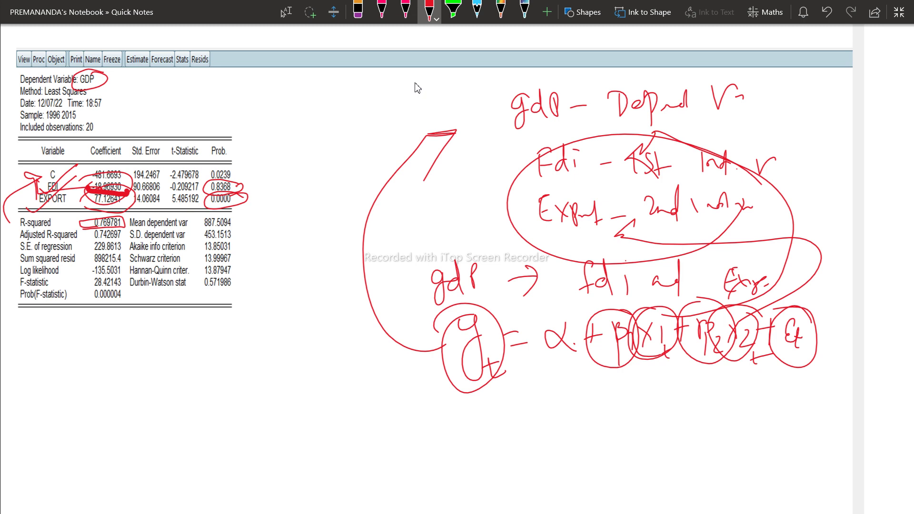
Step: Circle the F-statistic probability with an arrow and mark the Durbin-Watson statistic in the regression output
{"action": "mouse_move", "coordinate": [138, 297]}
{"action": "left_mouse_down"}
{"action": "mouse_move", "coordinate": [15, 309]}
{"action": "mouse_move", "coordinate": [114, 277]}
{"action": "mouse_move", "coordinate": [139, 285]}
{"action": "left_mouse_up"}
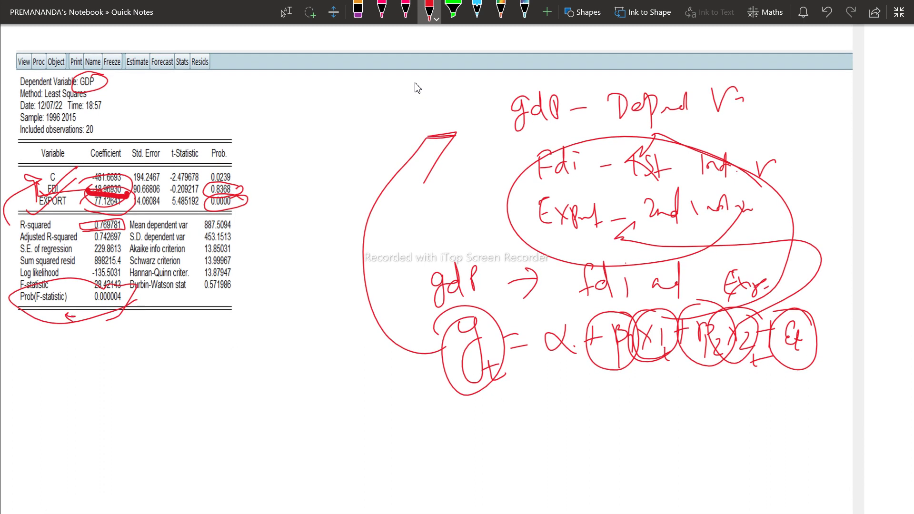
{"action": "mouse_move", "coordinate": [65, 321]}
{"action": "left_mouse_down"}
{"action": "mouse_move", "coordinate": [77, 333]}
{"action": "mouse_move", "coordinate": [101, 310]}
{"action": "left_mouse_up"}
{"action": "mouse_move", "coordinate": [139, 294]}
{"action": "left_mouse_down"}
{"action": "mouse_move", "coordinate": [240, 284]}
{"action": "mouse_move", "coordinate": [179, 278]}
{"action": "mouse_move", "coordinate": [117, 287]}
{"action": "mouse_move", "coordinate": [171, 301]}
{"action": "mouse_move", "coordinate": [248, 286]}
{"action": "left_mouse_up"}
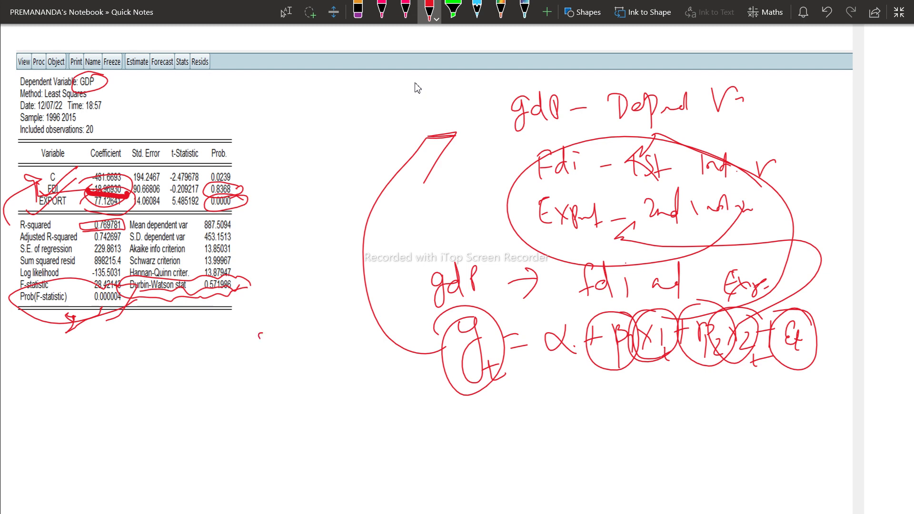
Step: Write the range 1.9 – 2.1 near the Durbin-Watson statistic, box and circle it, and circle and tick the statistic's value
{"action": "mouse_move", "coordinate": [260, 334]}
{"action": "left_mouse_down"}
{"action": "mouse_move", "coordinate": [270, 351]}
{"action": "mouse_move", "coordinate": [301, 339]}
{"action": "mouse_move", "coordinate": [305, 351]}
{"action": "mouse_move", "coordinate": [331, 329]}
{"action": "left_mouse_up"}
{"action": "left_click", "coordinate": [288, 346]}
{"action": "mouse_move", "coordinate": [335, 319]}
{"action": "left_mouse_down"}
{"action": "mouse_move", "coordinate": [344, 331]}
{"action": "mouse_move", "coordinate": [356, 327]}
{"action": "mouse_move", "coordinate": [293, 395]}
{"action": "mouse_move", "coordinate": [373, 296]}
{"action": "left_mouse_up"}
{"action": "left_click", "coordinate": [348, 330]}
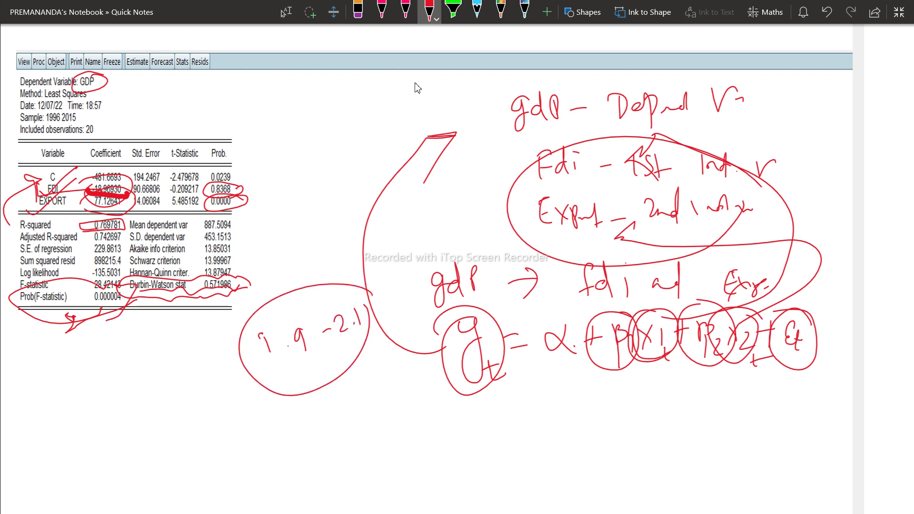
{"action": "mouse_move", "coordinate": [259, 335]}
{"action": "left_mouse_down"}
{"action": "mouse_move", "coordinate": [271, 355]}
{"action": "mouse_move", "coordinate": [291, 338]}
{"action": "mouse_move", "coordinate": [305, 352]}
{"action": "left_mouse_up"}
{"action": "left_click_drag", "start_coordinate": [317, 337], "coordinate": [332, 329]}
{"action": "mouse_move", "coordinate": [243, 346]}
{"action": "left_mouse_down"}
{"action": "mouse_move", "coordinate": [354, 293]}
{"action": "mouse_move", "coordinate": [371, 336]}
{"action": "mouse_move", "coordinate": [260, 375]}
{"action": "mouse_move", "coordinate": [244, 346]}
{"action": "left_mouse_up"}
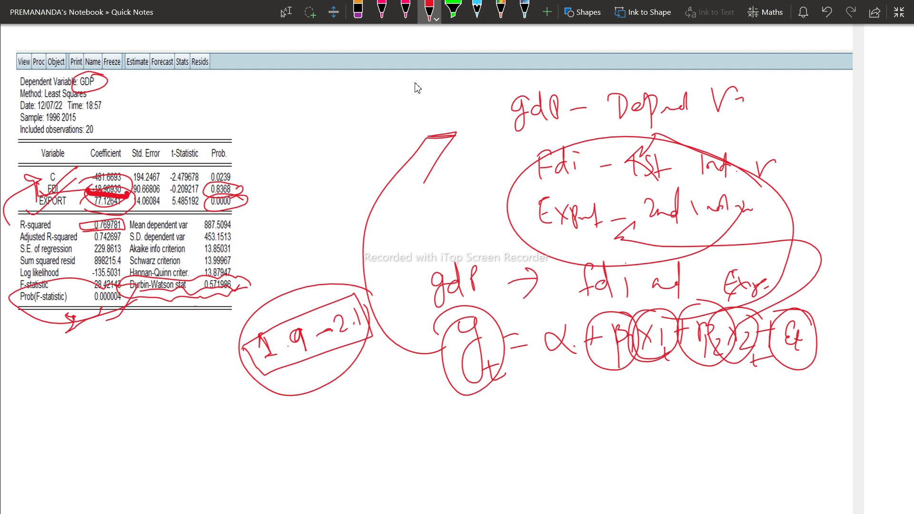
{"action": "mouse_move", "coordinate": [196, 312]}
{"action": "left_mouse_down"}
{"action": "mouse_move", "coordinate": [252, 300]}
{"action": "mouse_move", "coordinate": [191, 269]}
{"action": "mouse_move", "coordinate": [205, 315]}
{"action": "mouse_move", "coordinate": [254, 286]}
{"action": "mouse_move", "coordinate": [313, 227]}
{"action": "left_mouse_up"}
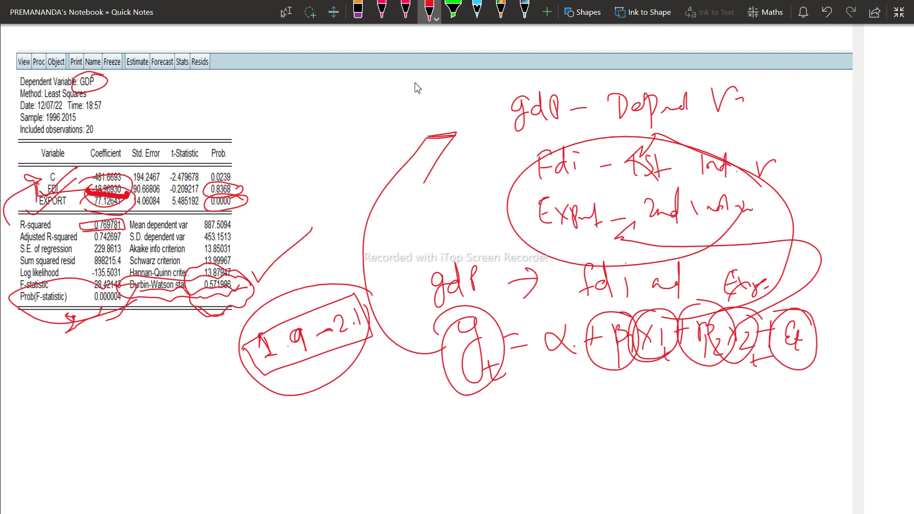
Step: Mark the FDI and EXPORT variable names in the regression table, circle FDI, and tick the FDI probability
{"action": "left_click_drag", "start_coordinate": [4, 220], "coordinate": [22, 224]}
{"action": "left_click_drag", "start_coordinate": [1, 233], "coordinate": [46, 206]}
{"action": "mouse_move", "coordinate": [57, 180]}
{"action": "left_mouse_down"}
{"action": "mouse_move", "coordinate": [48, 195]}
{"action": "mouse_move", "coordinate": [43, 180]}
{"action": "left_mouse_up"}
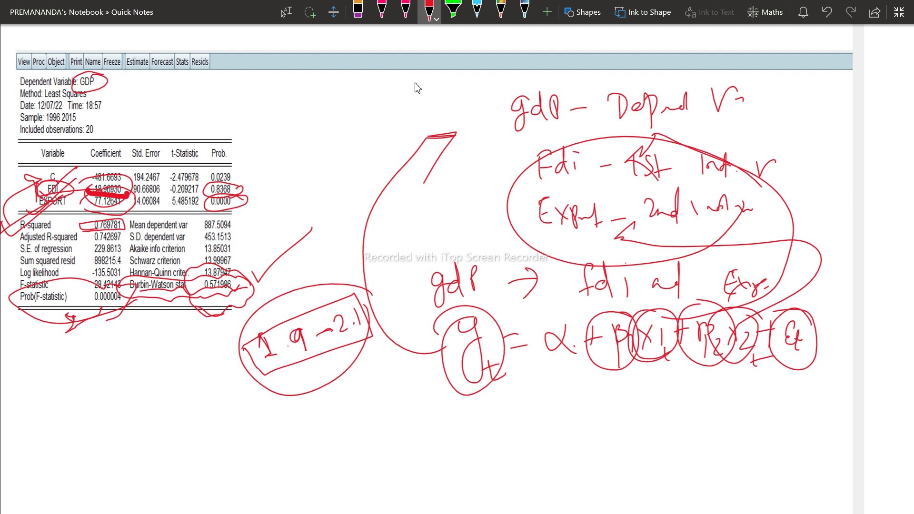
{"action": "left_click_drag", "start_coordinate": [246, 185], "coordinate": [292, 152]}
Step: Erase the ink over the FDI and EXPORT names, the coefficients and the R-squared value, and exit the full-page view
{"action": "left_click", "coordinate": [358, 12]}
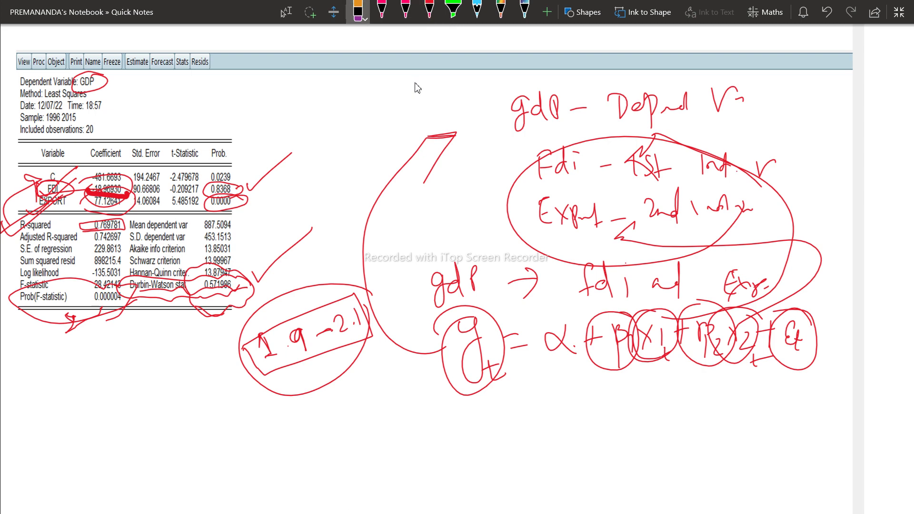
{"action": "left_click_drag", "start_coordinate": [107, 181], "coordinate": [102, 225]}
{"action": "mouse_move", "coordinate": [53, 188]}
{"action": "left_mouse_down"}
{"action": "mouse_move", "coordinate": [19, 224]}
{"action": "mouse_move", "coordinate": [67, 176]}
{"action": "left_mouse_up"}
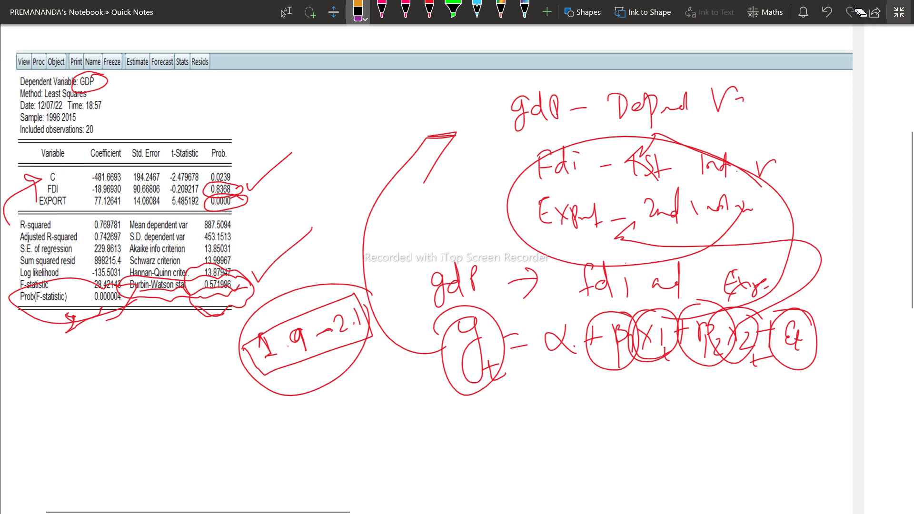
{"action": "left_click", "coordinate": [899, 12]}
{"action": "left_click", "coordinate": [862, 10]}
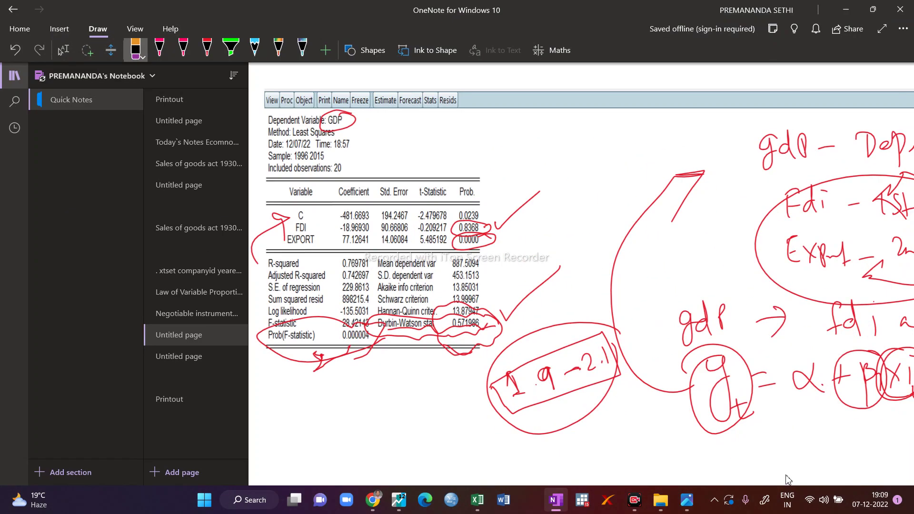